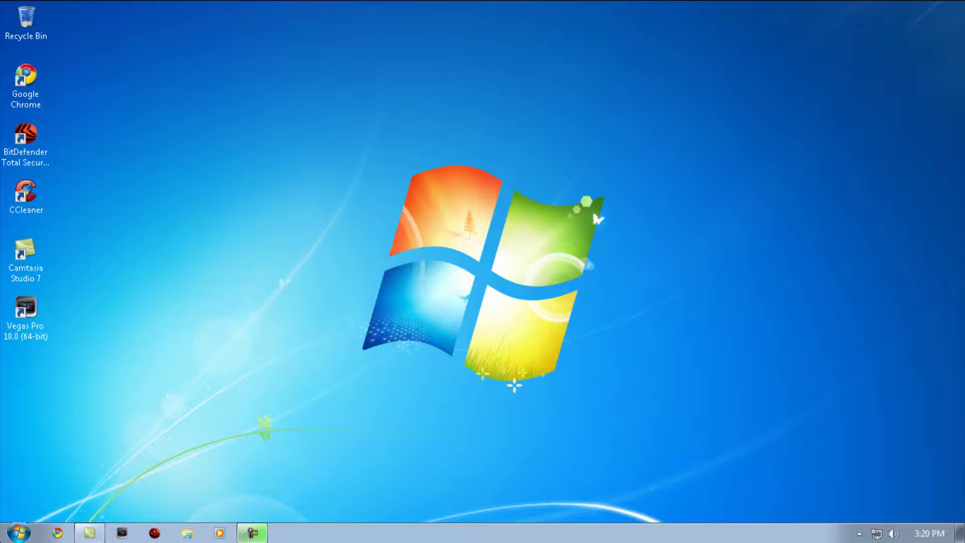
- Launch Computer Management from the Start menu's Computer entry and show Disk Management, widening the window
{"action": "left_click", "coordinate": [21, 531]}
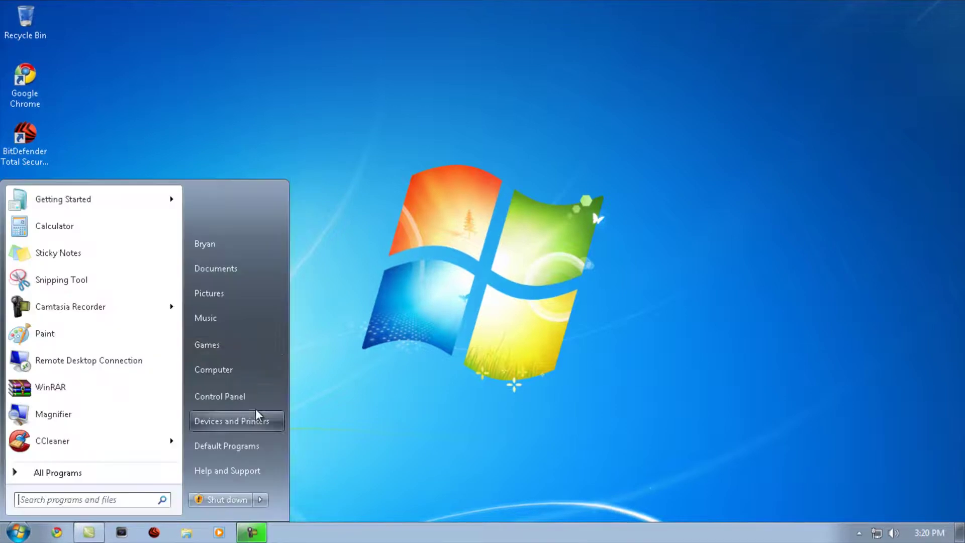
{"action": "right_click", "coordinate": [253, 369]}
{"action": "key", "text": "Escape"}
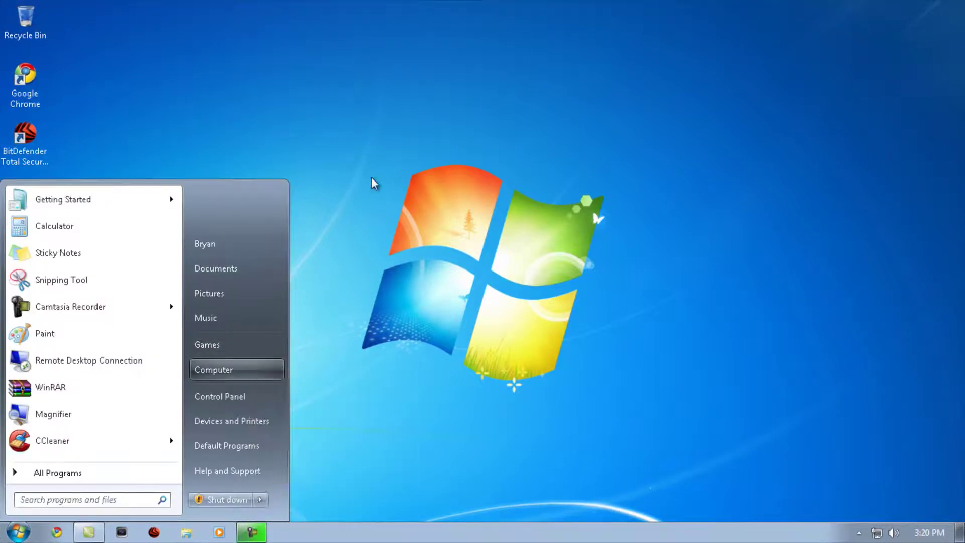
{"action": "left_click", "coordinate": [320, 105]}
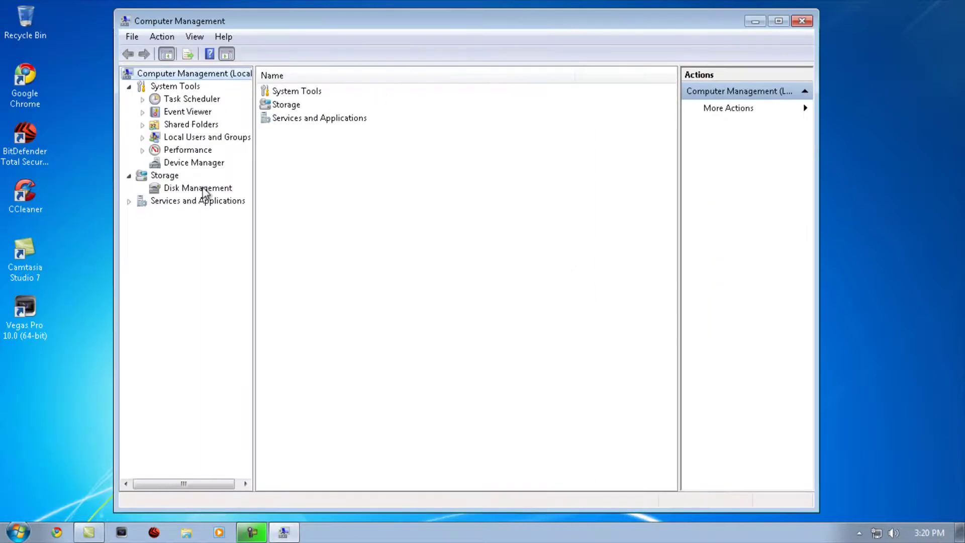
{"action": "left_click", "coordinate": [202, 188]}
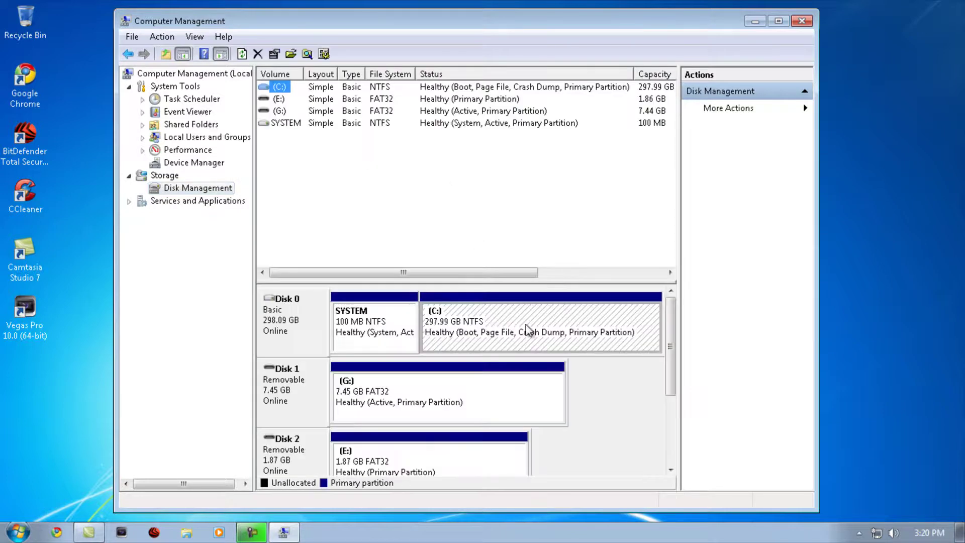
{"action": "left_click_drag", "start_coordinate": [818, 229], "coordinate": [866, 221]}
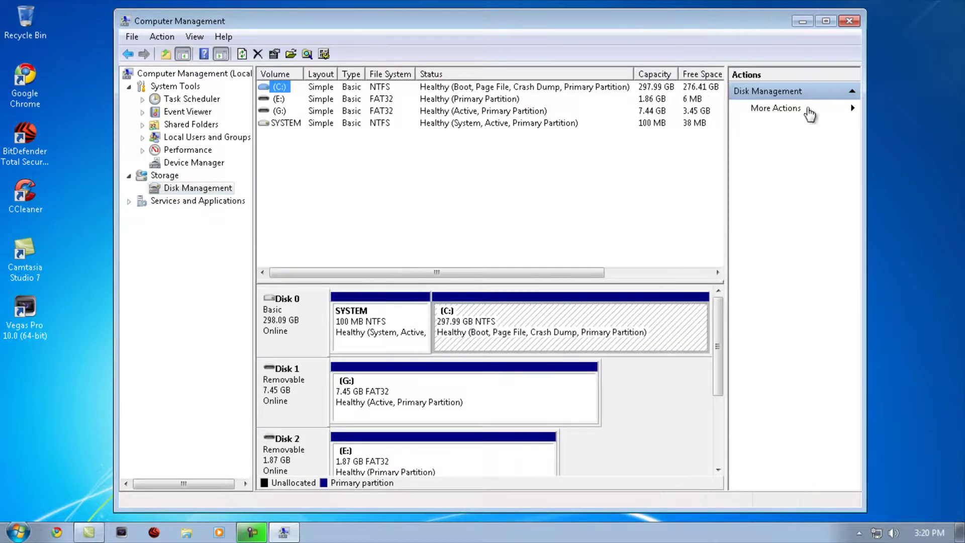
- Maximize the window, open Shrink Volume for C:, and replace the suggested 30289 MB with 10000 MB
{"action": "left_click", "coordinate": [832, 21]}
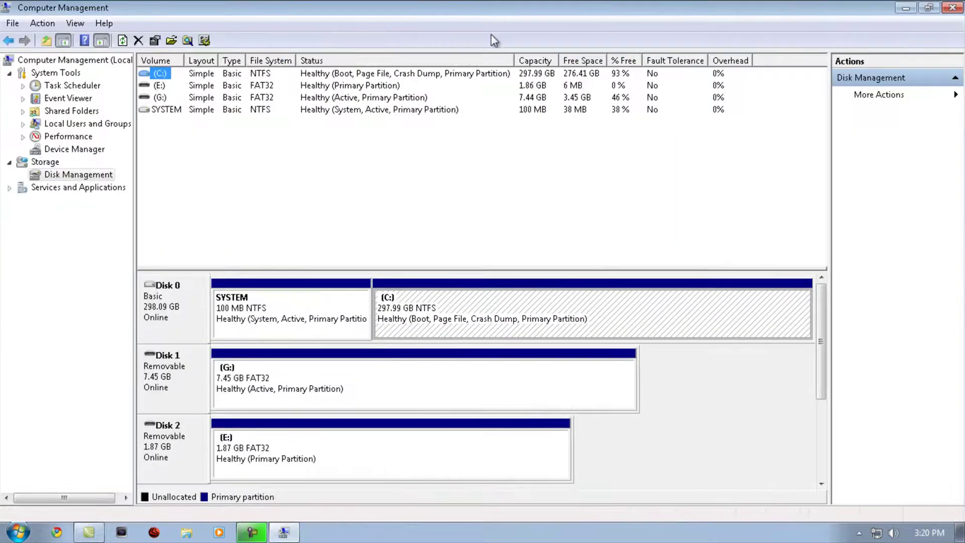
{"action": "right_click", "coordinate": [402, 314]}
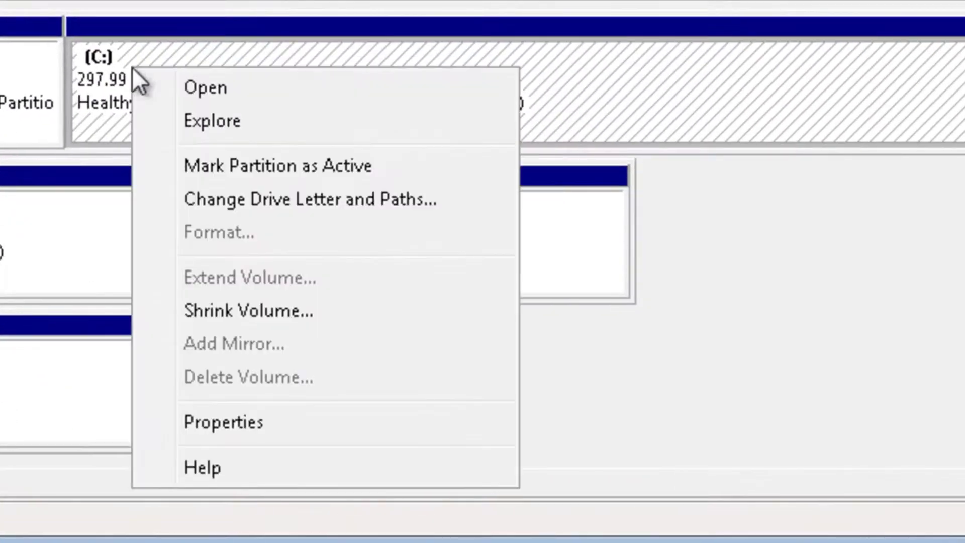
{"action": "right_click", "coordinate": [104, 71]}
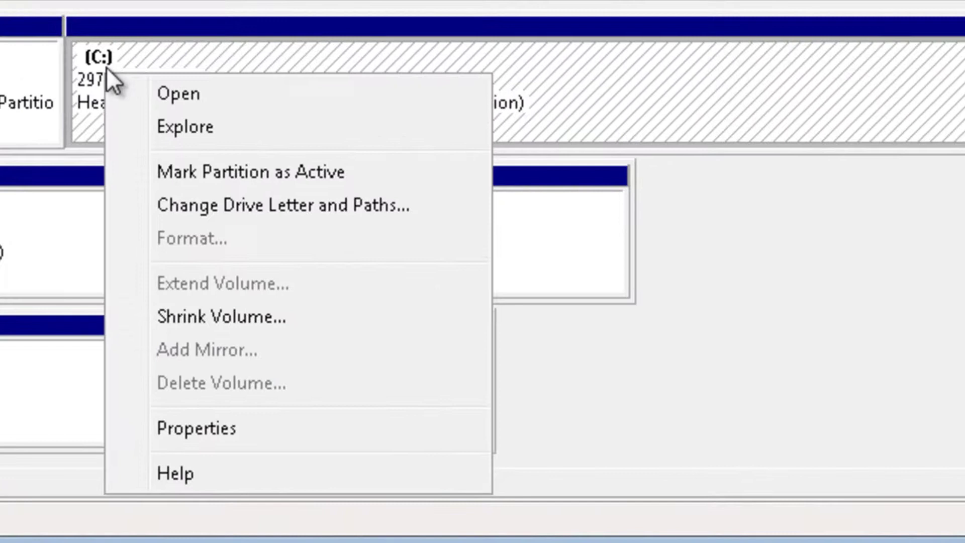
{"action": "right_click", "coordinate": [119, 52]}
{"action": "right_click", "coordinate": [119, 48]}
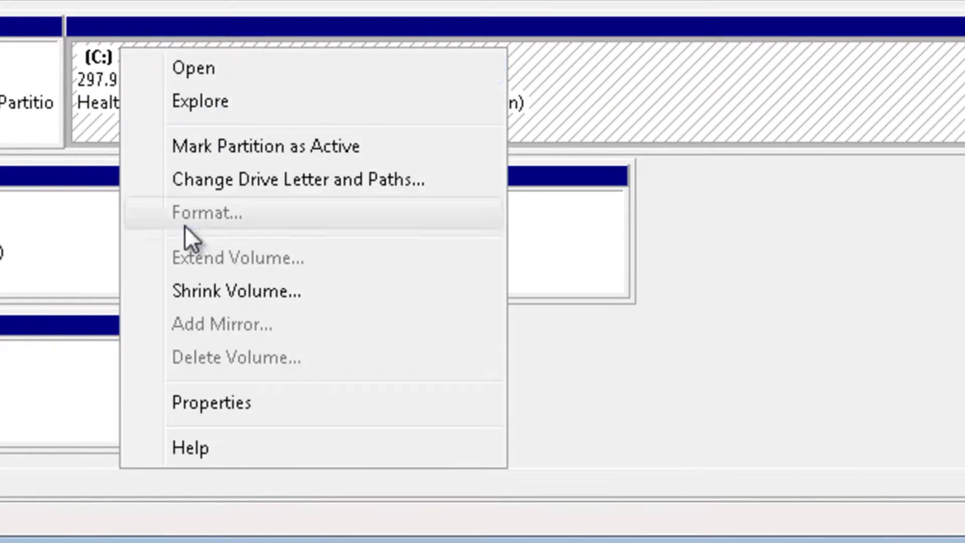
{"action": "left_click", "coordinate": [270, 294]}
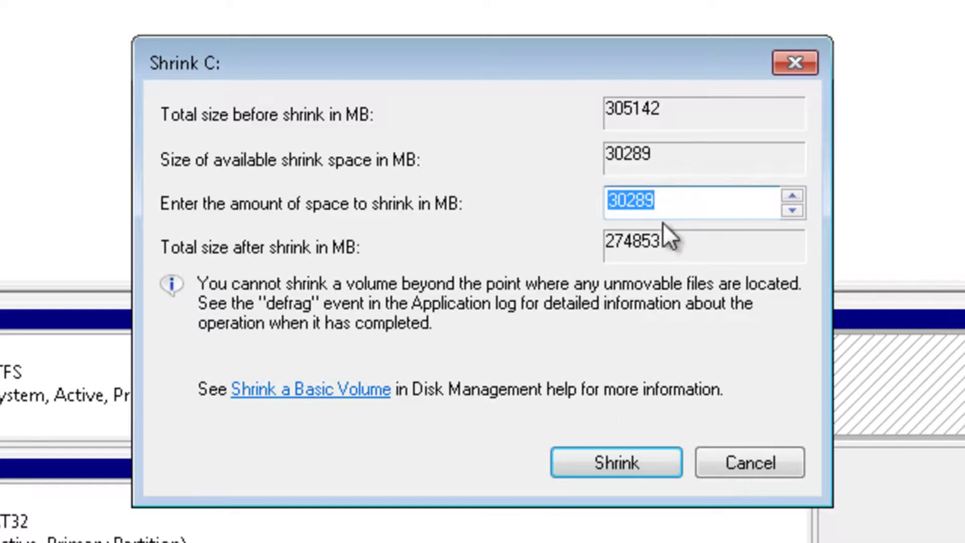
{"action": "left_click_drag", "start_coordinate": [676, 208], "coordinate": [566, 206]}
{"action": "left_click_drag", "start_coordinate": [690, 202], "coordinate": [519, 196]}
{"action": "key", "text": "BackSpace"}
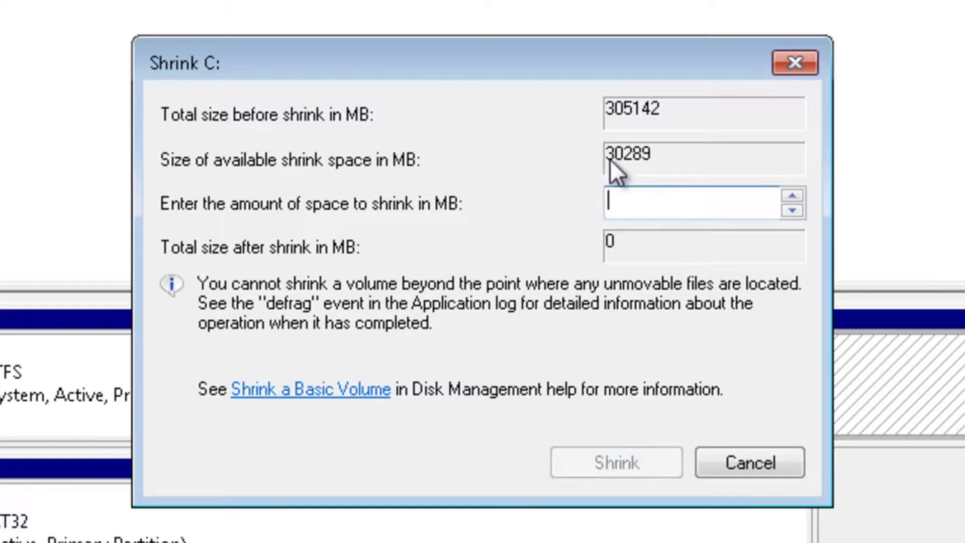
{"action": "type", "text": "10000"}
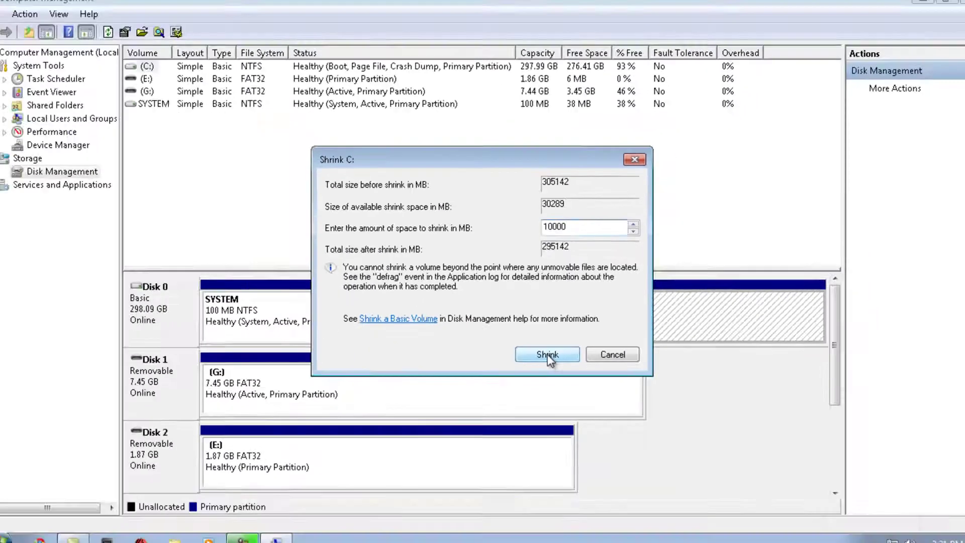
- Apply the 10000 MB shrink, reducing C: to 288.22 GB
{"action": "left_click", "coordinate": [600, 438]}
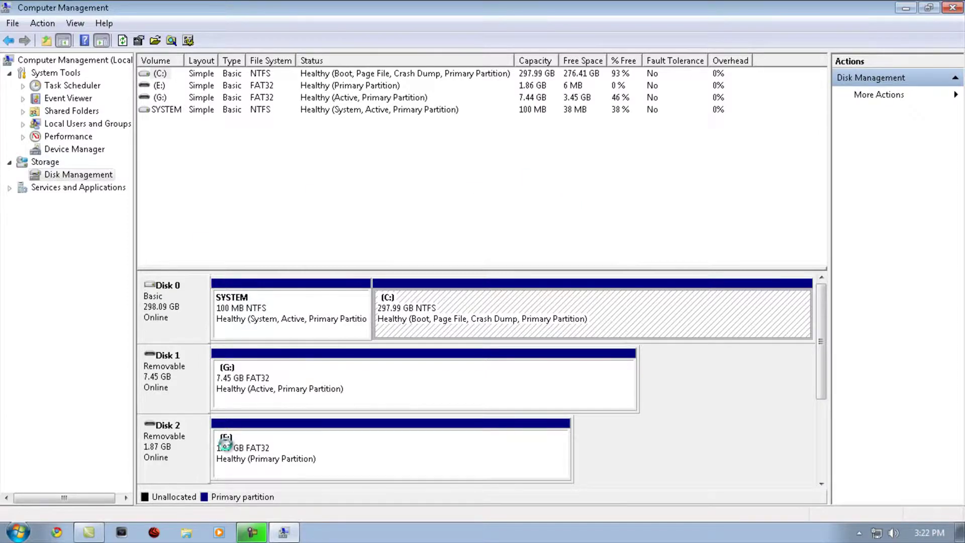
{"action": "left_click", "coordinate": [254, 533]}
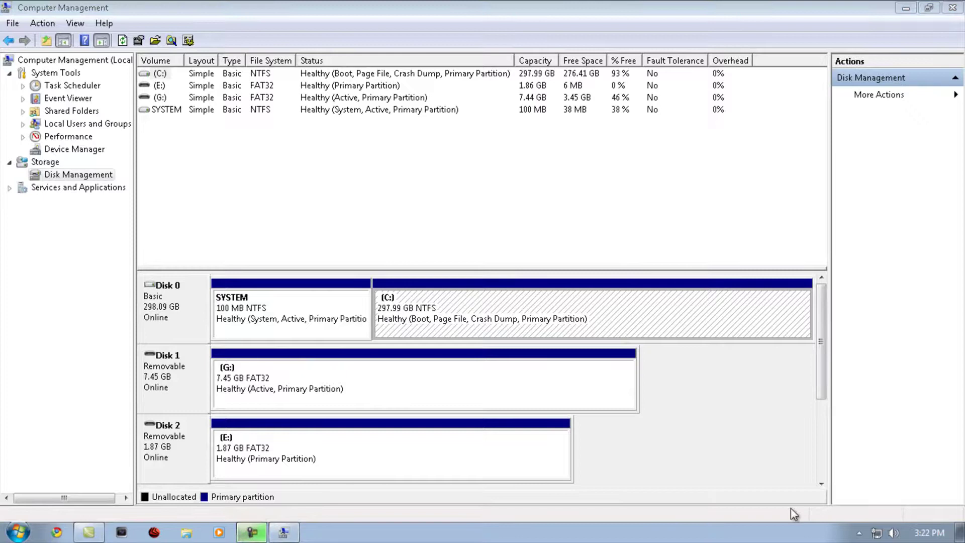
{"action": "left_click", "coordinate": [900, 478]}
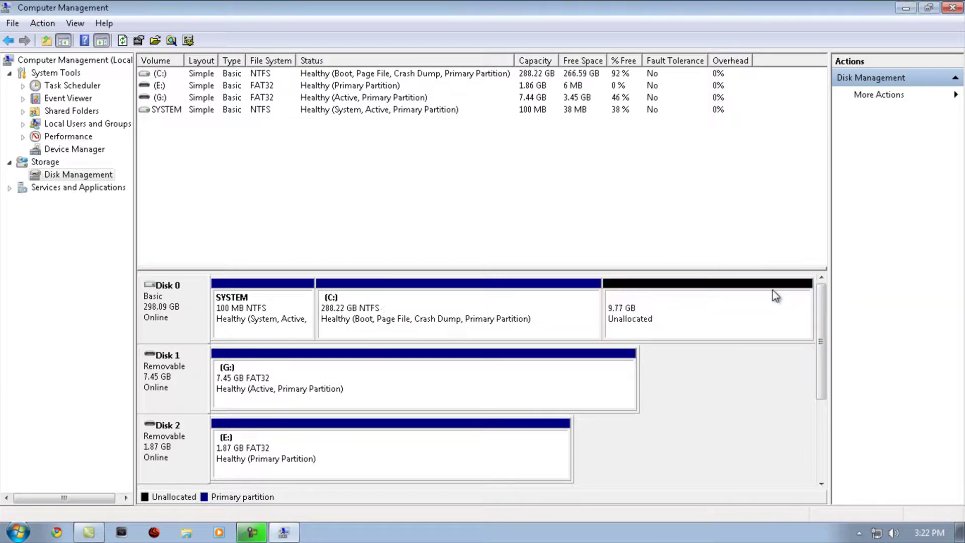
- Bring up the actions for the new 9.77 GB unallocated space on Disk 0
{"action": "left_click", "coordinate": [658, 322]}
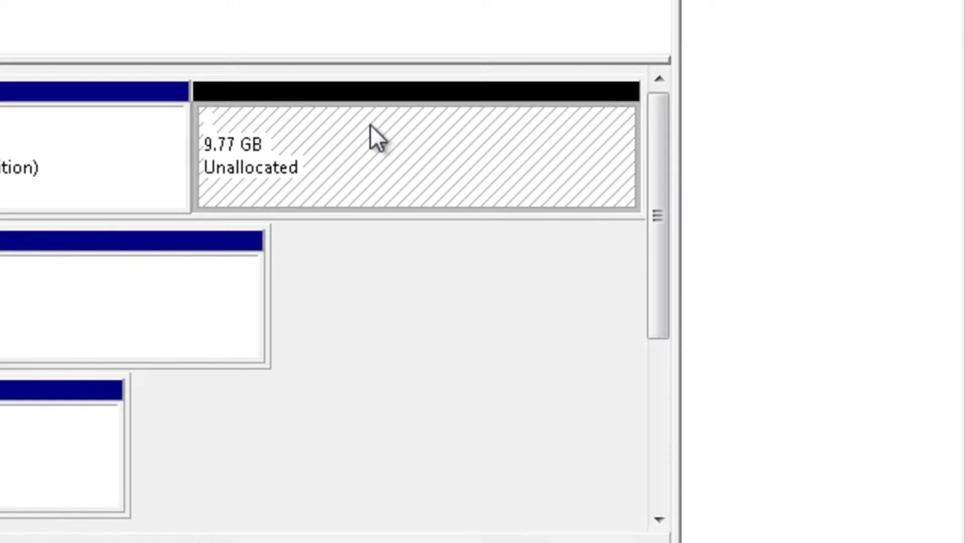
{"action": "right_click", "coordinate": [367, 150]}
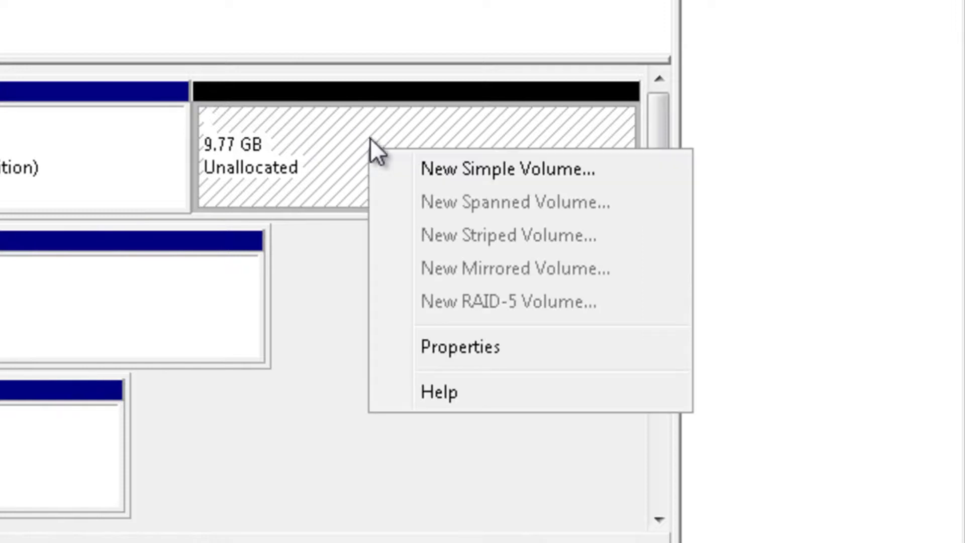
{"action": "left_click", "coordinate": [493, 452]}
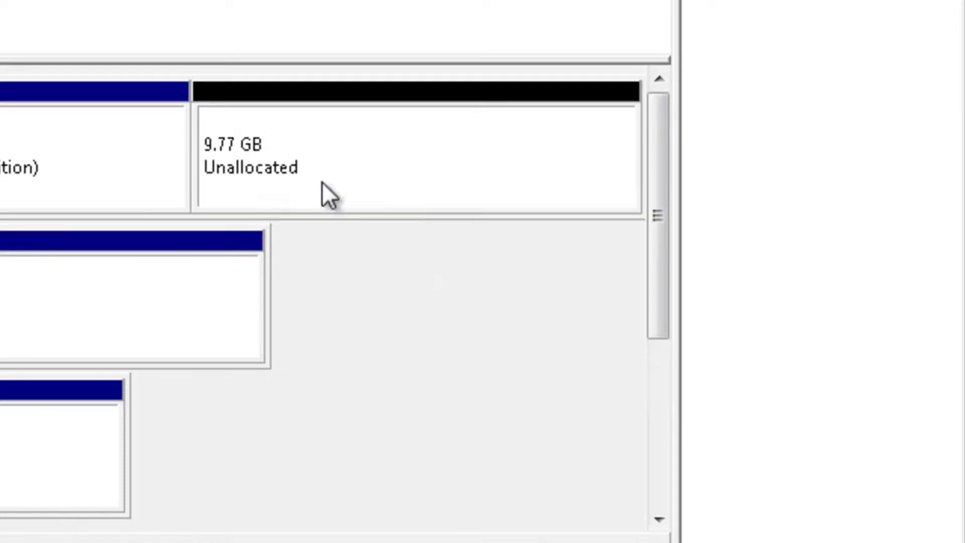
{"action": "right_click", "coordinate": [348, 140]}
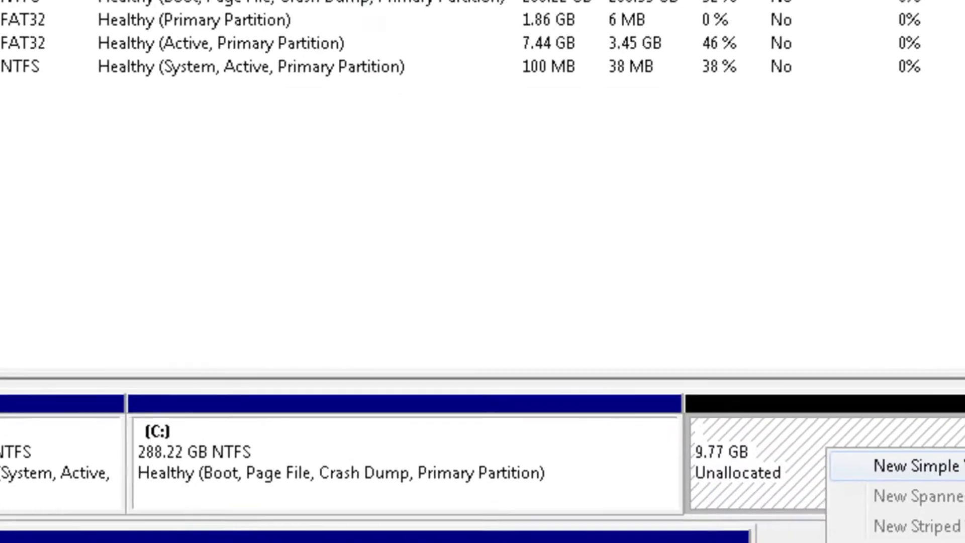
- Create a 10000 MB simple volume with drive letter B: using NTFS quick format
{"action": "left_click", "coordinate": [445, 153]}
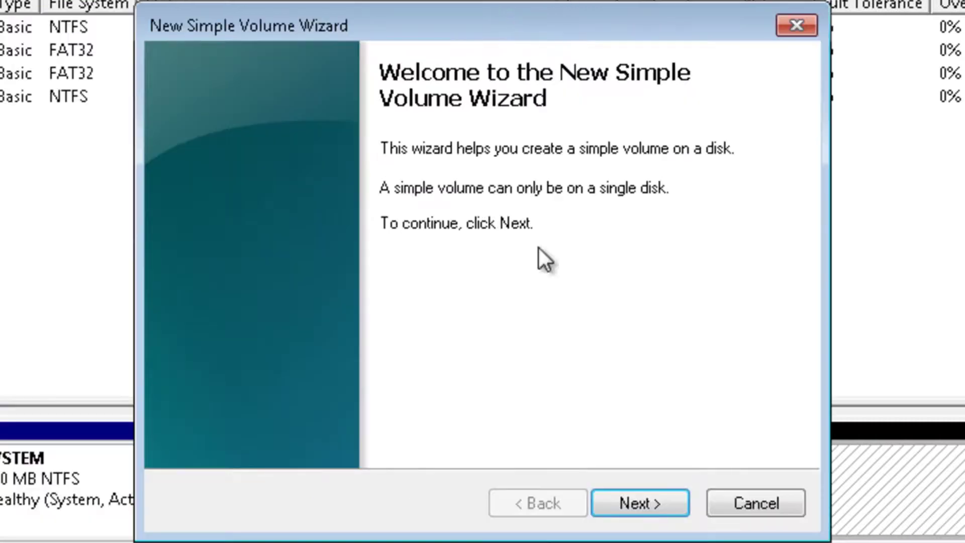
{"action": "left_click", "coordinate": [366, 516]}
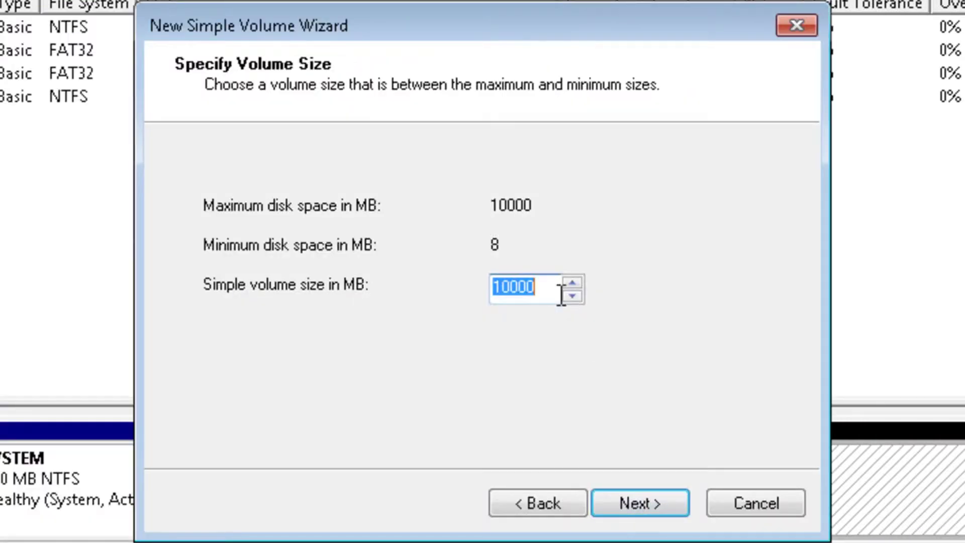
{"action": "left_click_drag", "start_coordinate": [559, 291], "coordinate": [491, 296]}
{"action": "left_click", "coordinate": [662, 505]}
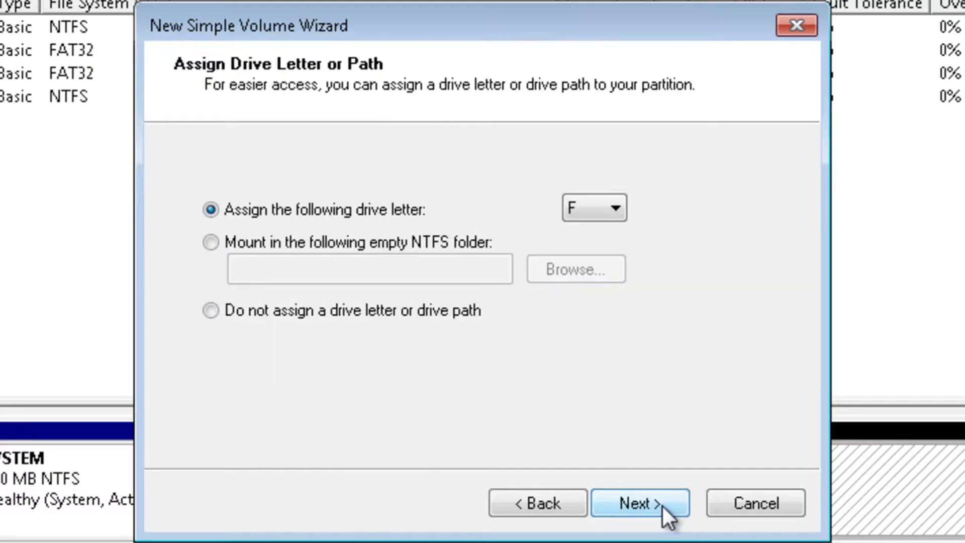
{"action": "left_click", "coordinate": [589, 206]}
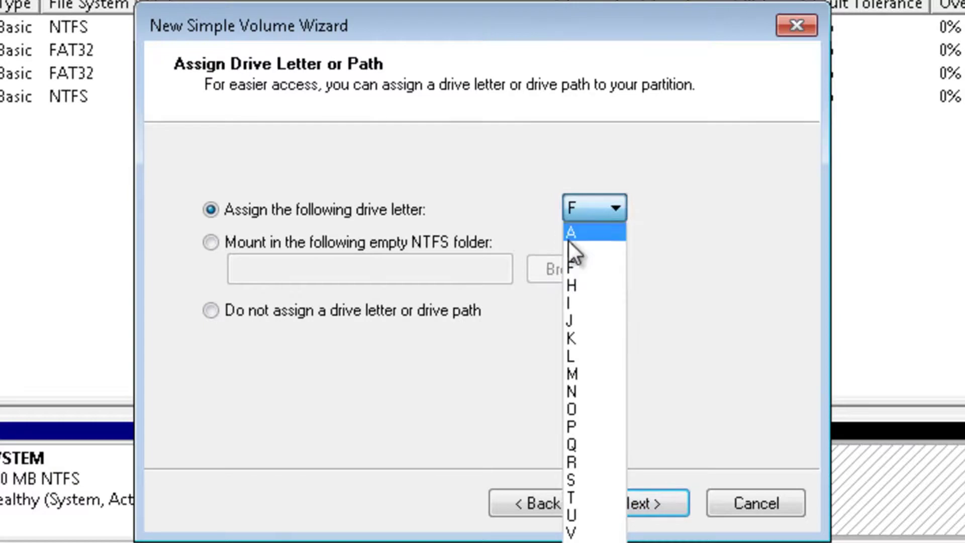
{"action": "left_click", "coordinate": [593, 251]}
{"action": "left_click", "coordinate": [648, 503]}
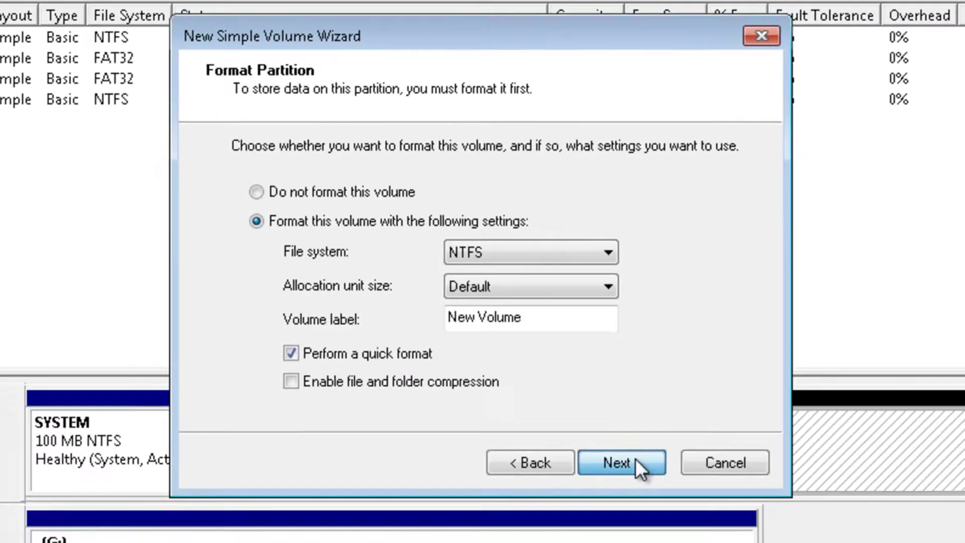
{"action": "left_click", "coordinate": [635, 458]}
{"action": "left_click", "coordinate": [637, 457]}
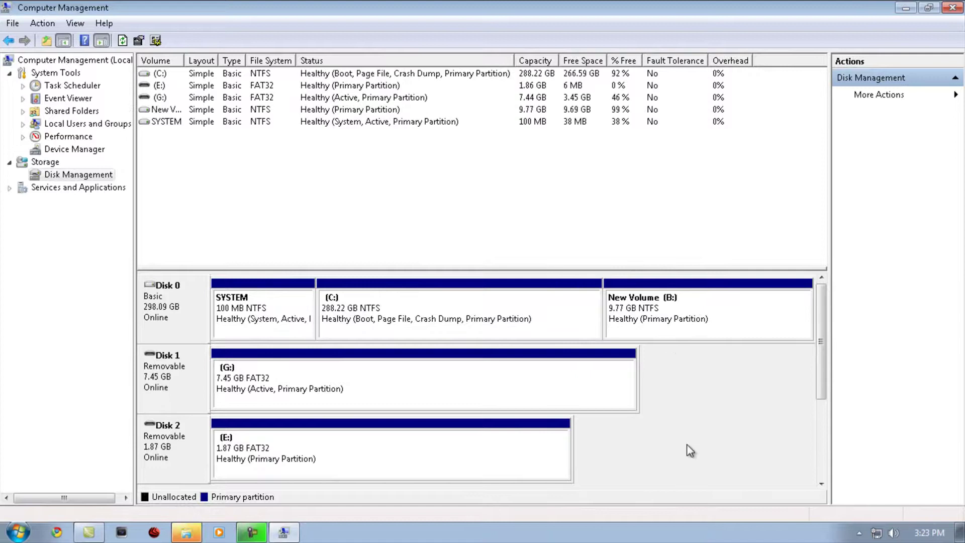
{"action": "left_click", "coordinate": [684, 318]}
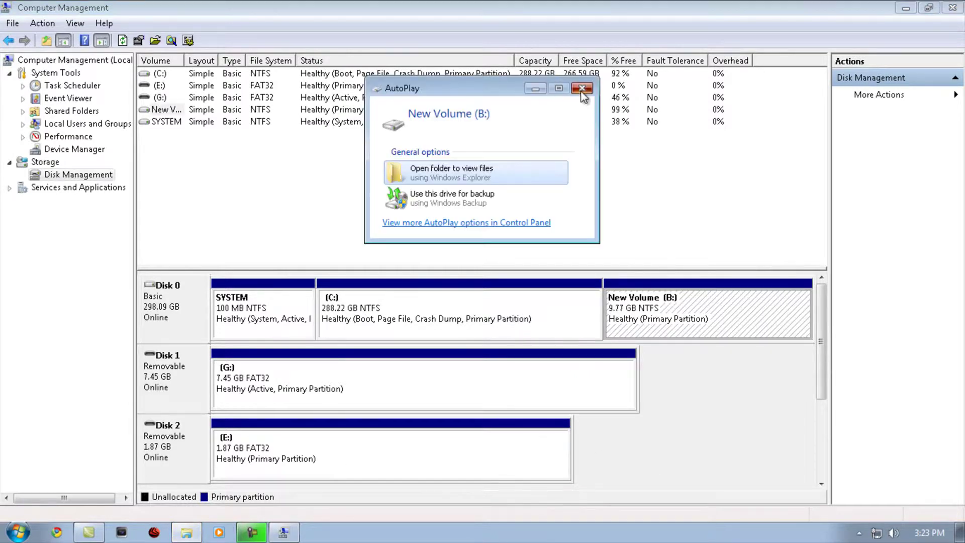
{"action": "left_click", "coordinate": [582, 89]}
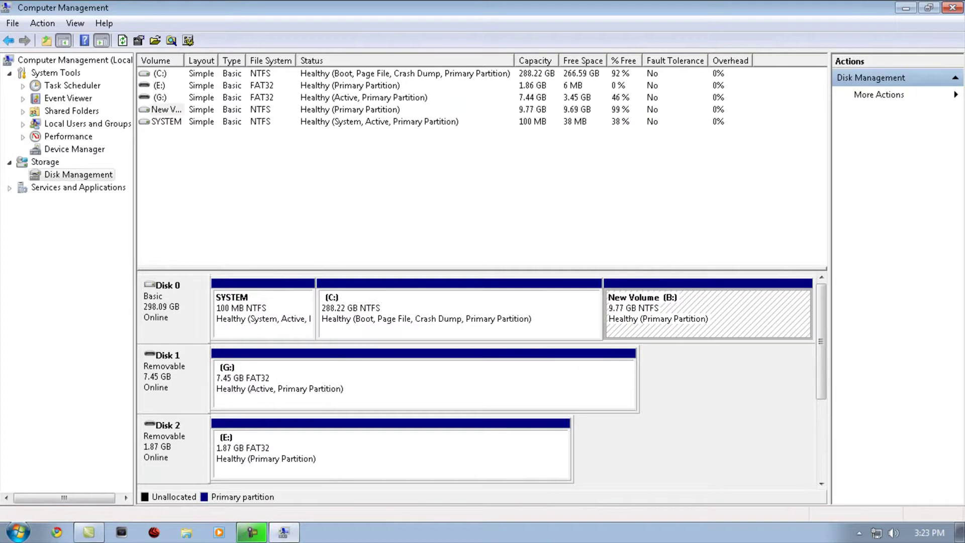
{"action": "key", "text": "super"}
{"action": "left_click", "coordinate": [238, 376]}
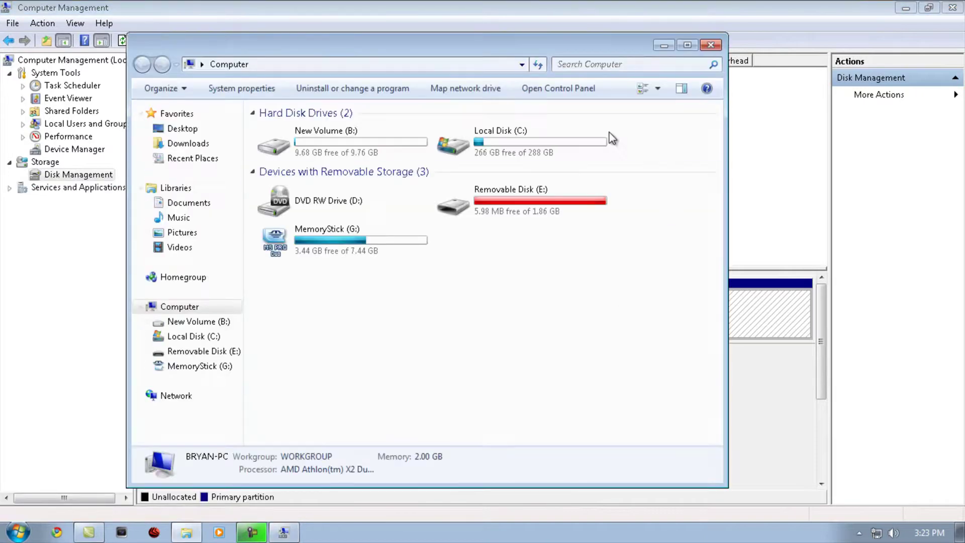
{"action": "double_click", "coordinate": [347, 138]}
{"action": "left_click", "coordinate": [161, 65]}
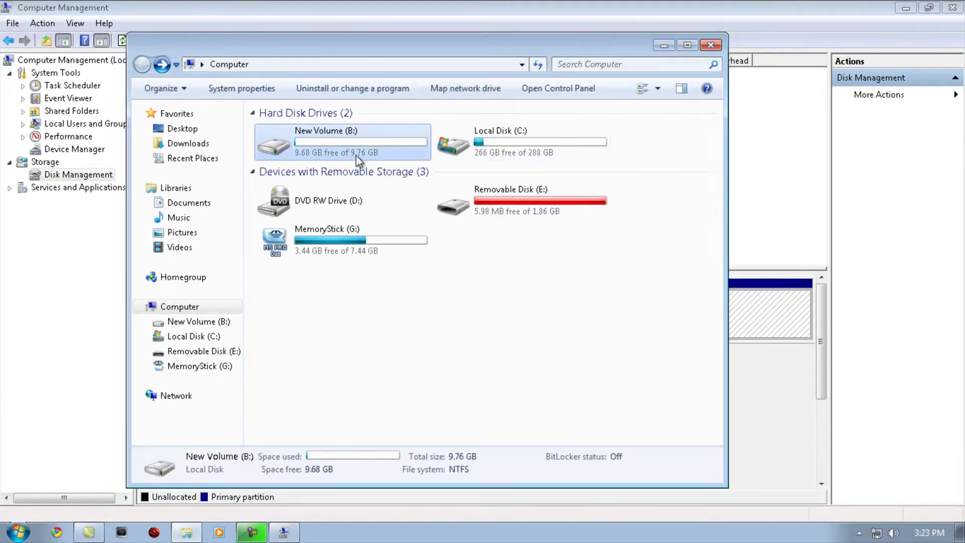
{"action": "left_click", "coordinate": [706, 44]}
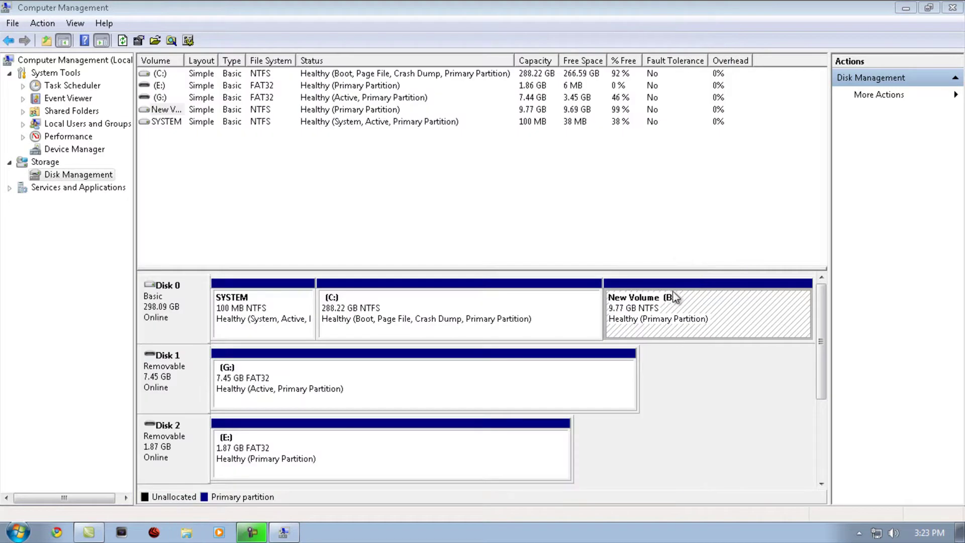
{"action": "left_click", "coordinate": [692, 364]}
{"action": "left_click", "coordinate": [511, 469]}
{"action": "left_click", "coordinate": [595, 399]}
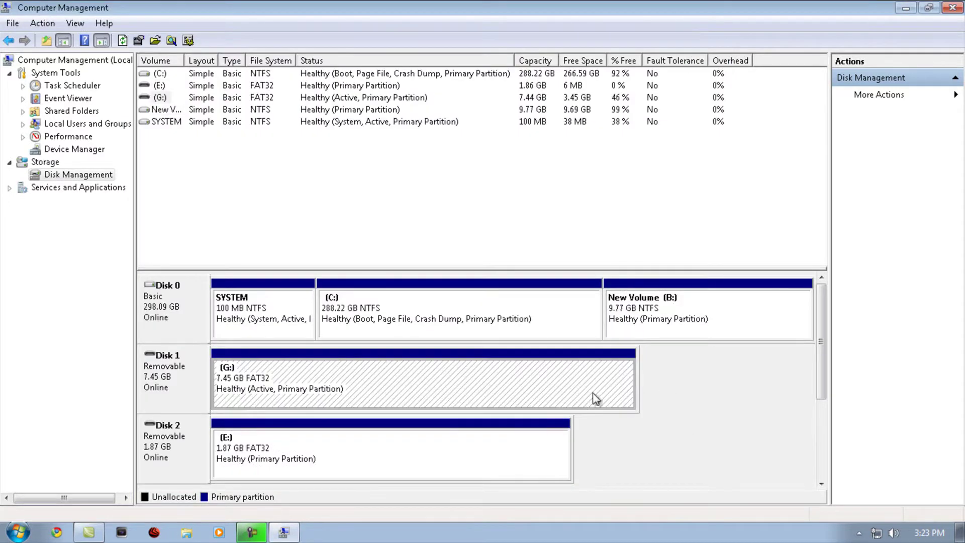
- Delete New Volume (B:) and confirm, returning its 9.77 GB to unallocated space
{"action": "right_click", "coordinate": [683, 316]}
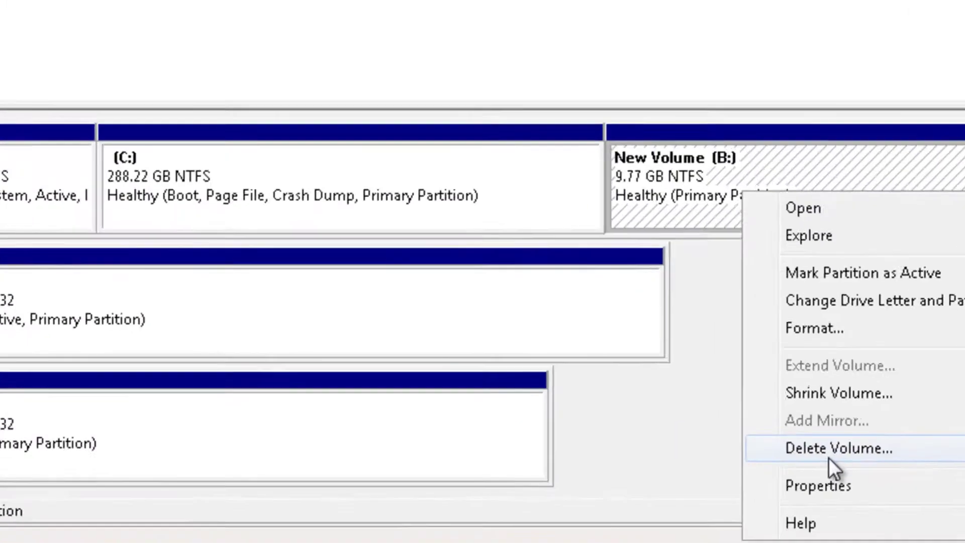
{"action": "left_click", "coordinate": [739, 462]}
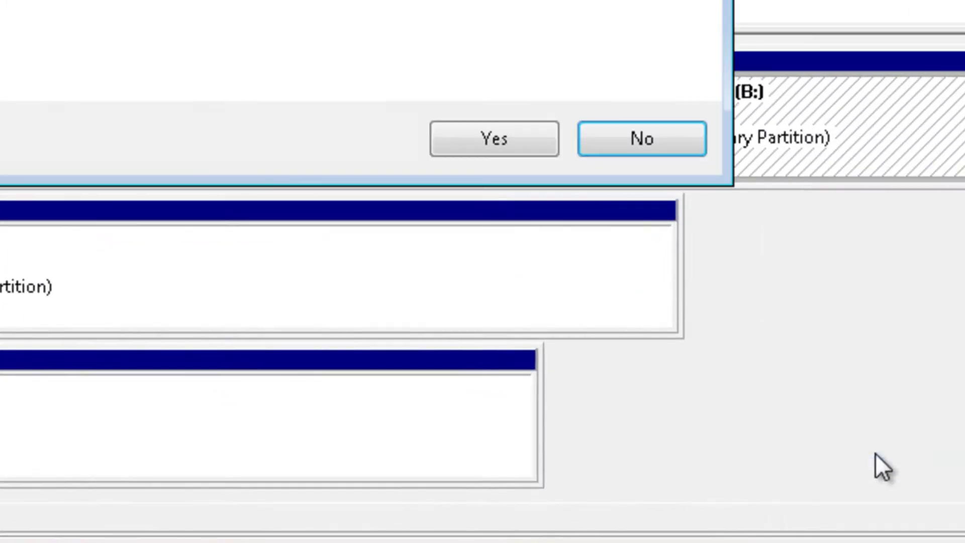
{"action": "left_click", "coordinate": [529, 152]}
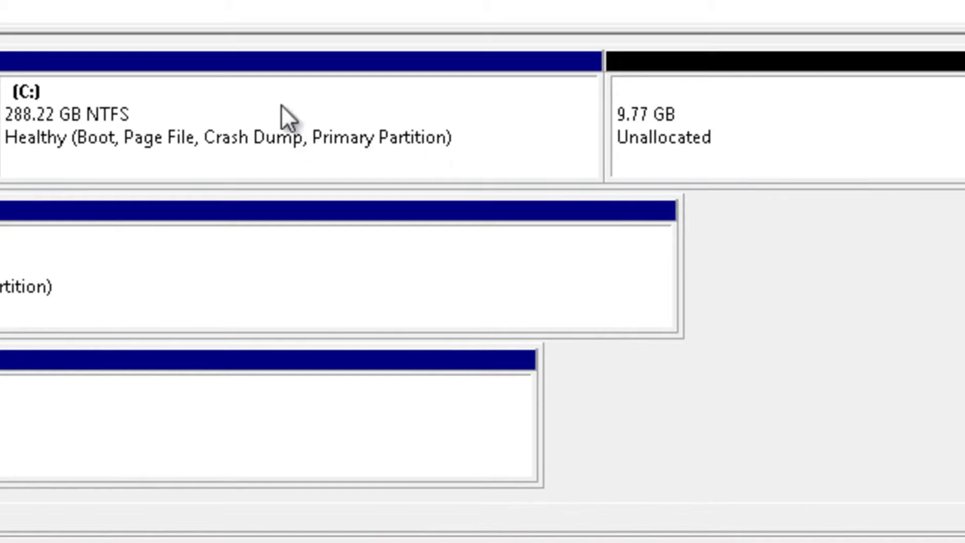
{"action": "left_click", "coordinate": [249, 110]}
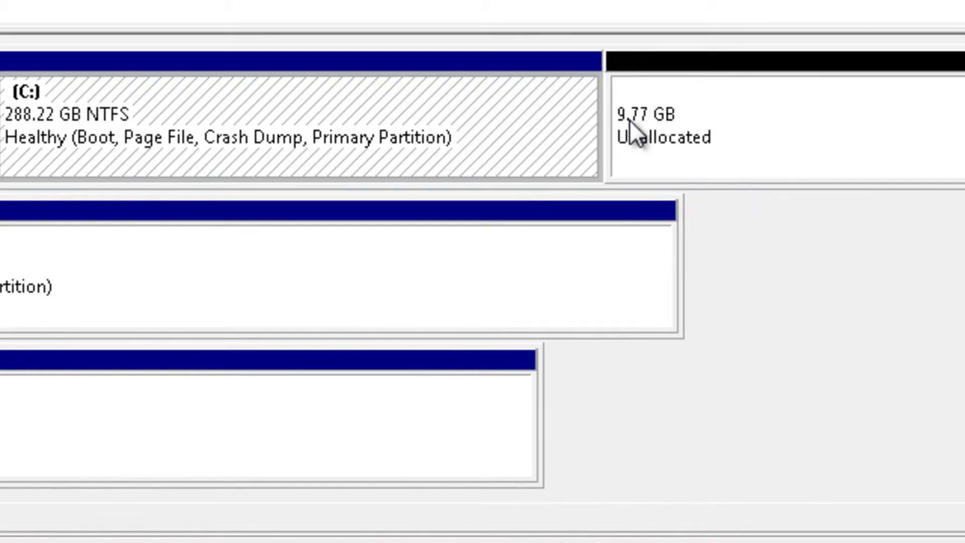
{"action": "right_click", "coordinate": [408, 145]}
- Extend C: by 10000 MB into the unallocated space, making it 297.99 GB
{"action": "left_click", "coordinate": [141, 123]}
{"action": "right_click", "coordinate": [166, 107]}
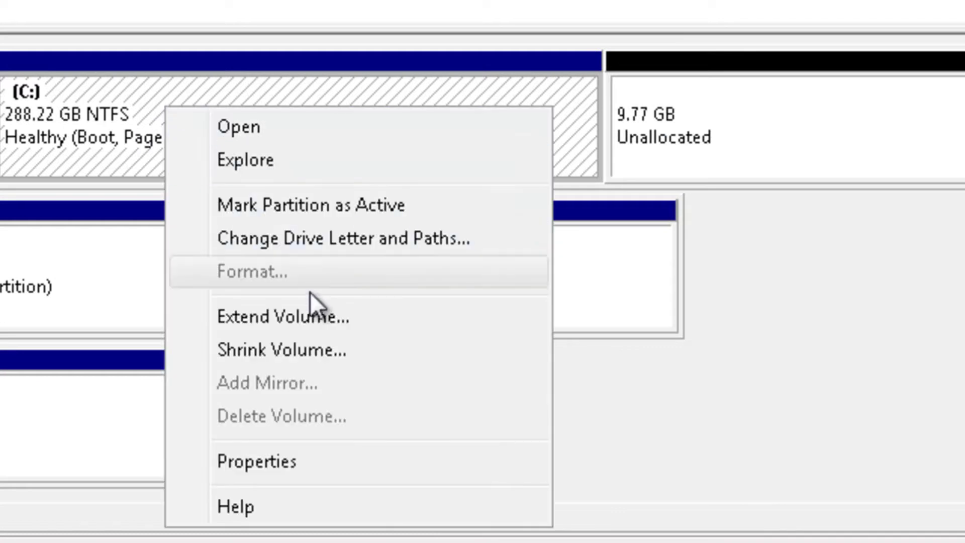
{"action": "left_click", "coordinate": [323, 320]}
{"action": "left_click", "coordinate": [206, 181]}
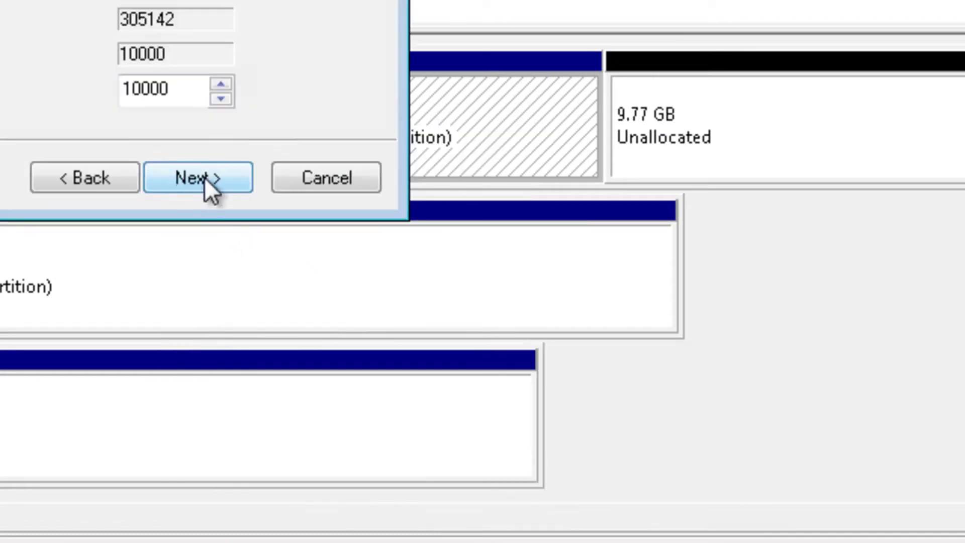
{"action": "left_click_drag", "start_coordinate": [171, 93], "coordinate": [104, 97]}
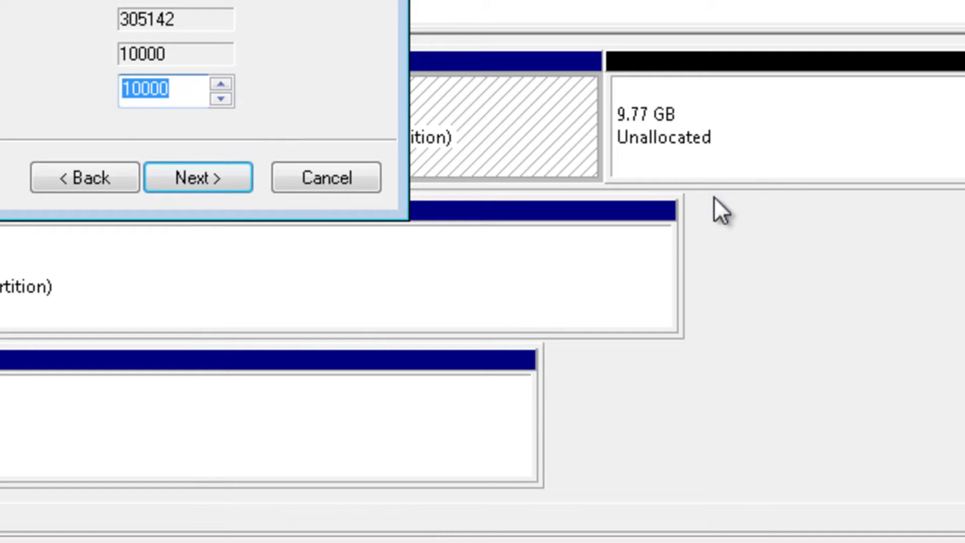
{"action": "left_click", "coordinate": [216, 181]}
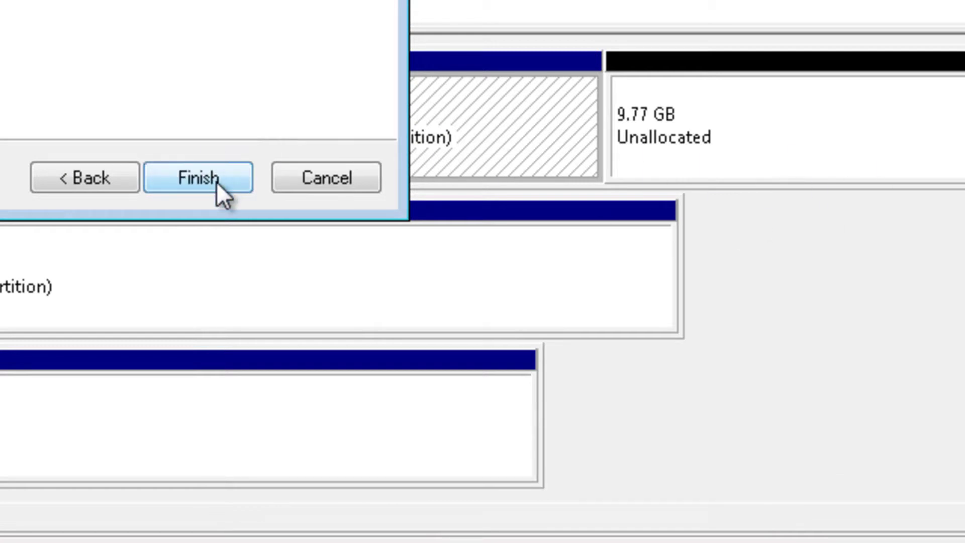
{"action": "left_click", "coordinate": [111, 177]}
{"action": "double_click", "coordinate": [194, 99]}
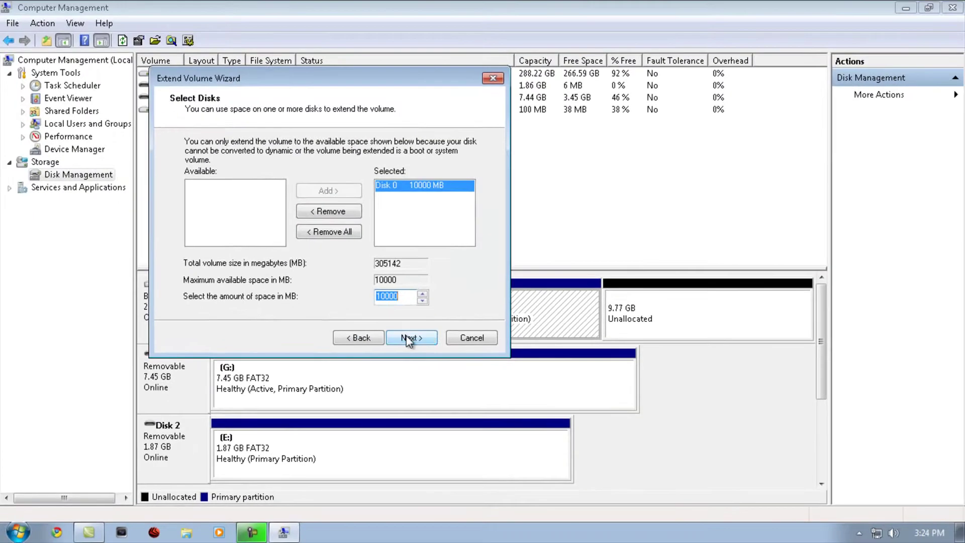
{"action": "left_click", "coordinate": [195, 179]}
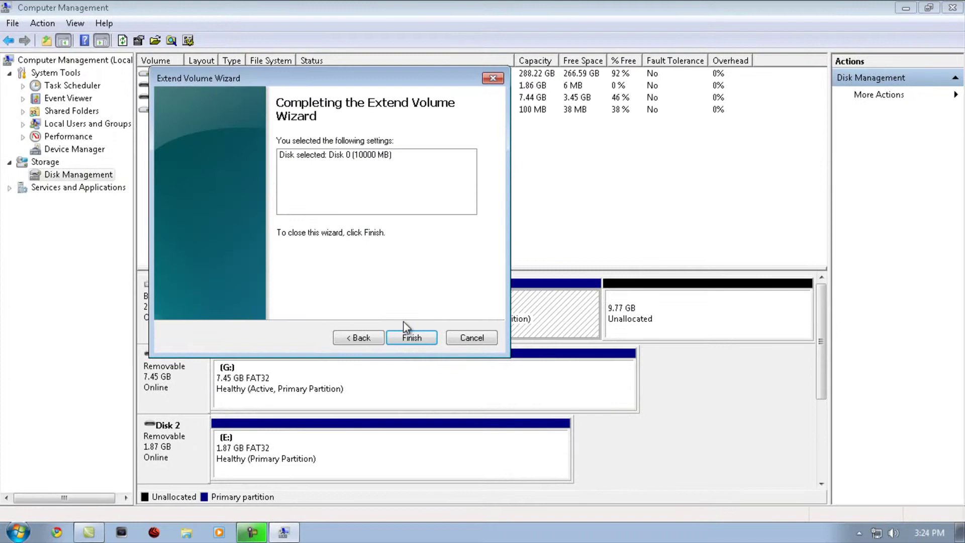
{"action": "left_click", "coordinate": [424, 337]}
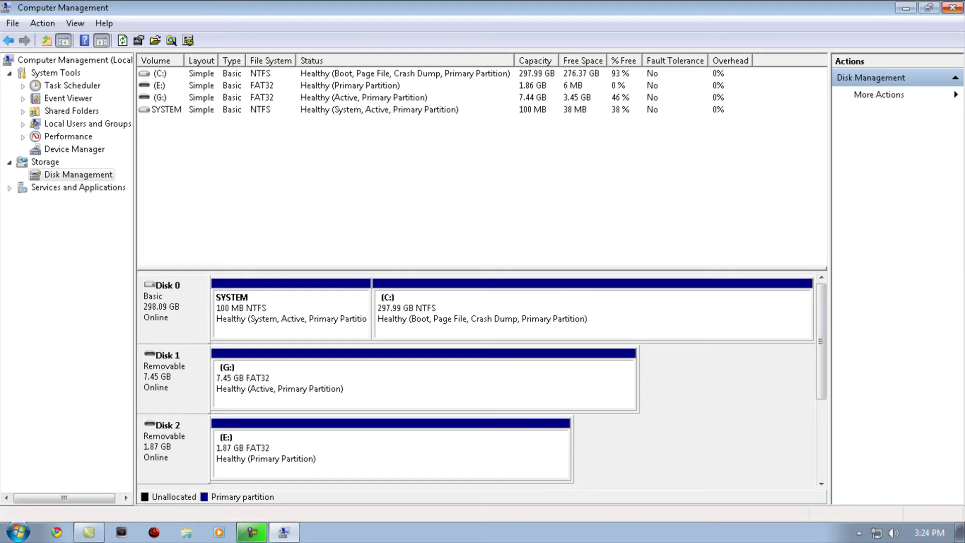
- Close the Computer Management window, leaving the Windows 7 desktop
{"action": "left_click", "coordinate": [957, 6]}
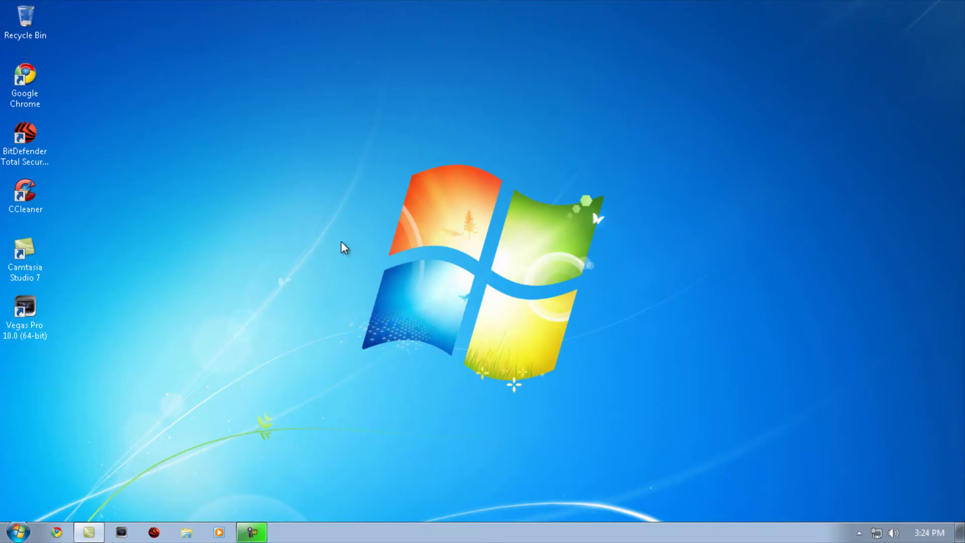
{"action": "left_click_drag", "start_coordinate": [288, 104], "coordinate": [229, 55]}
{"action": "left_click_drag", "start_coordinate": [172, 41], "coordinate": [128, 42]}
{"action": "left_click_drag", "start_coordinate": [125, 39], "coordinate": [880, 467]}
{"action": "left_click_drag", "start_coordinate": [870, 465], "coordinate": [241, 75]}
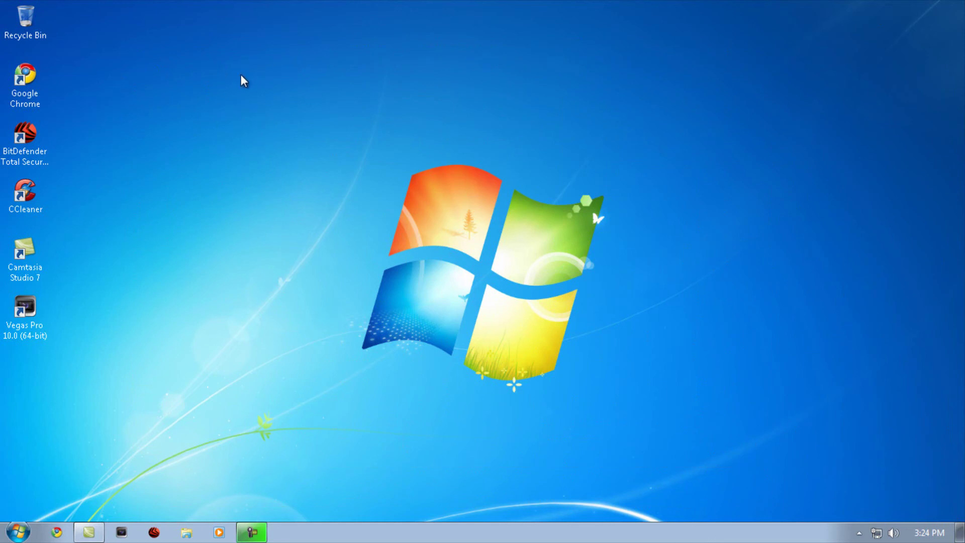